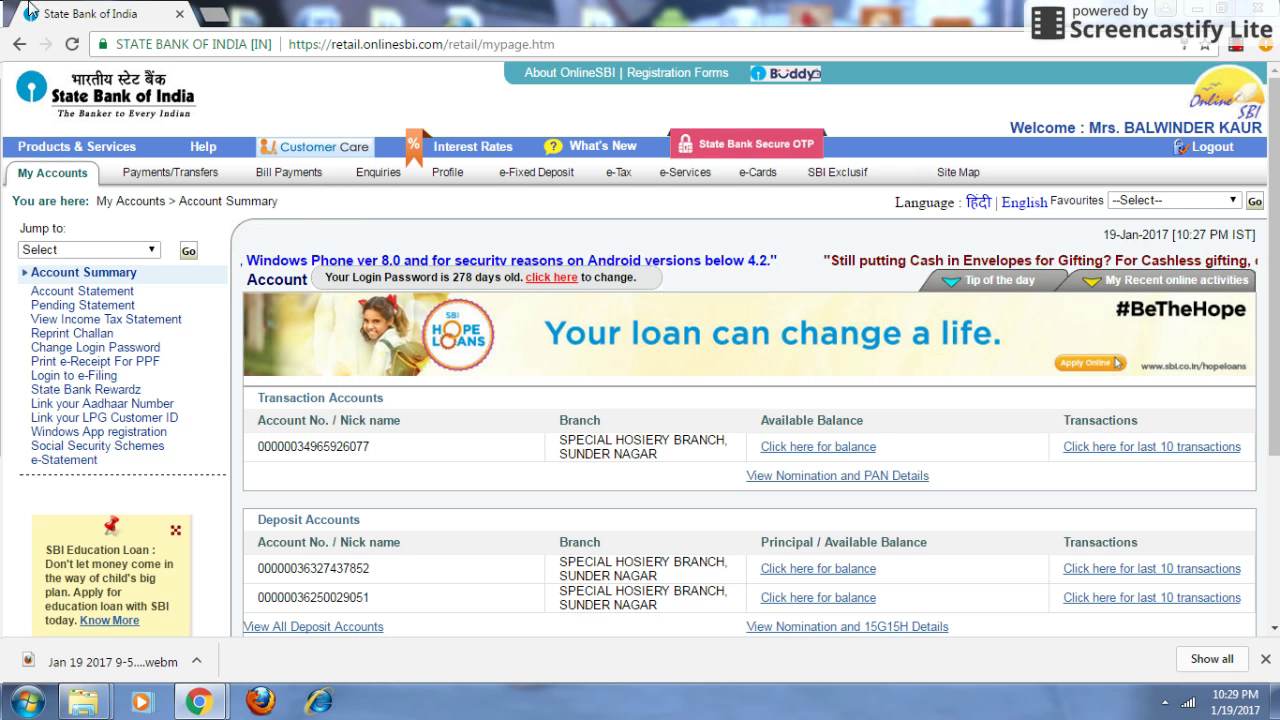
- Under Payments/Transfers, go to Accounts of Others and start adding a new intra-bank beneficiary
click(170, 172)
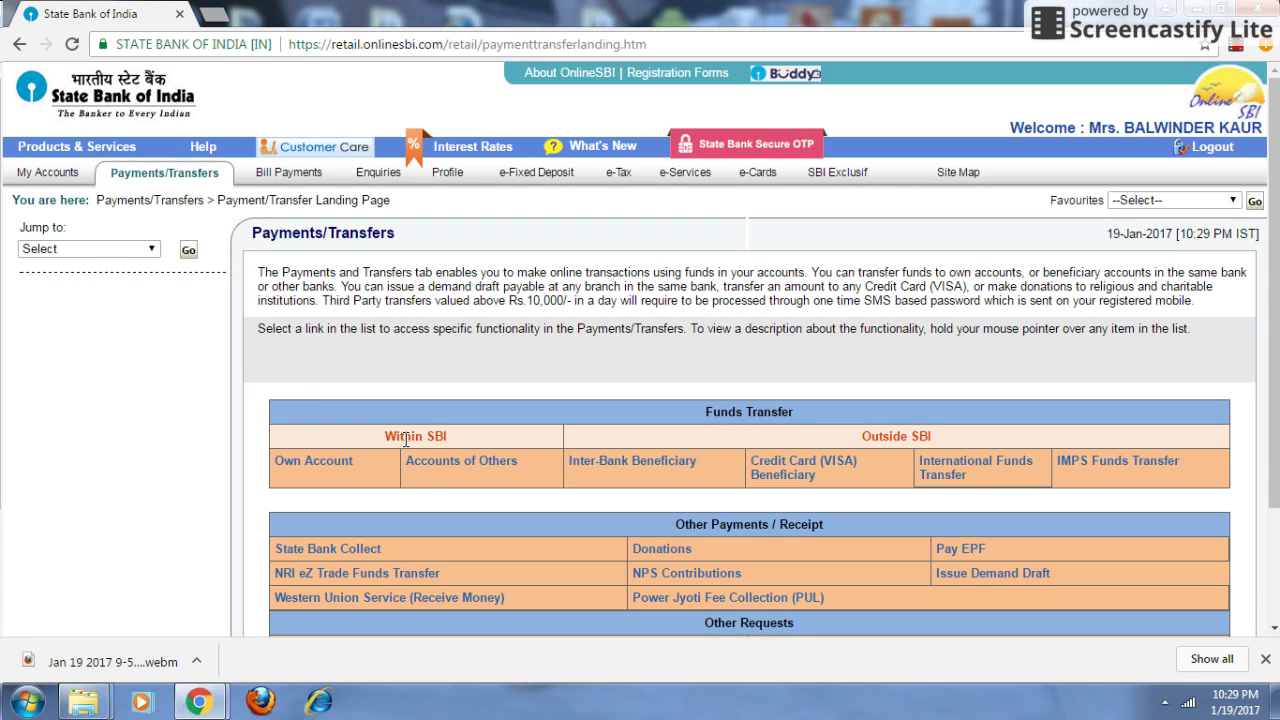
mouse_move(428, 478)
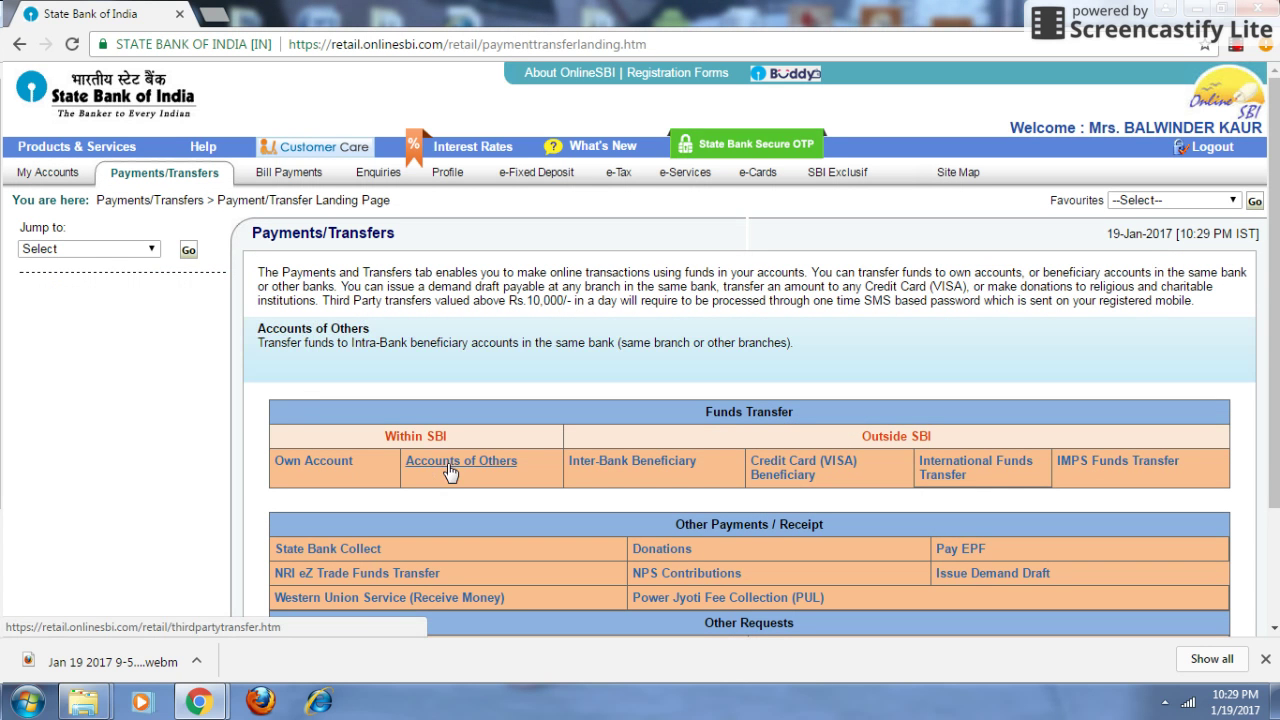
click(447, 461)
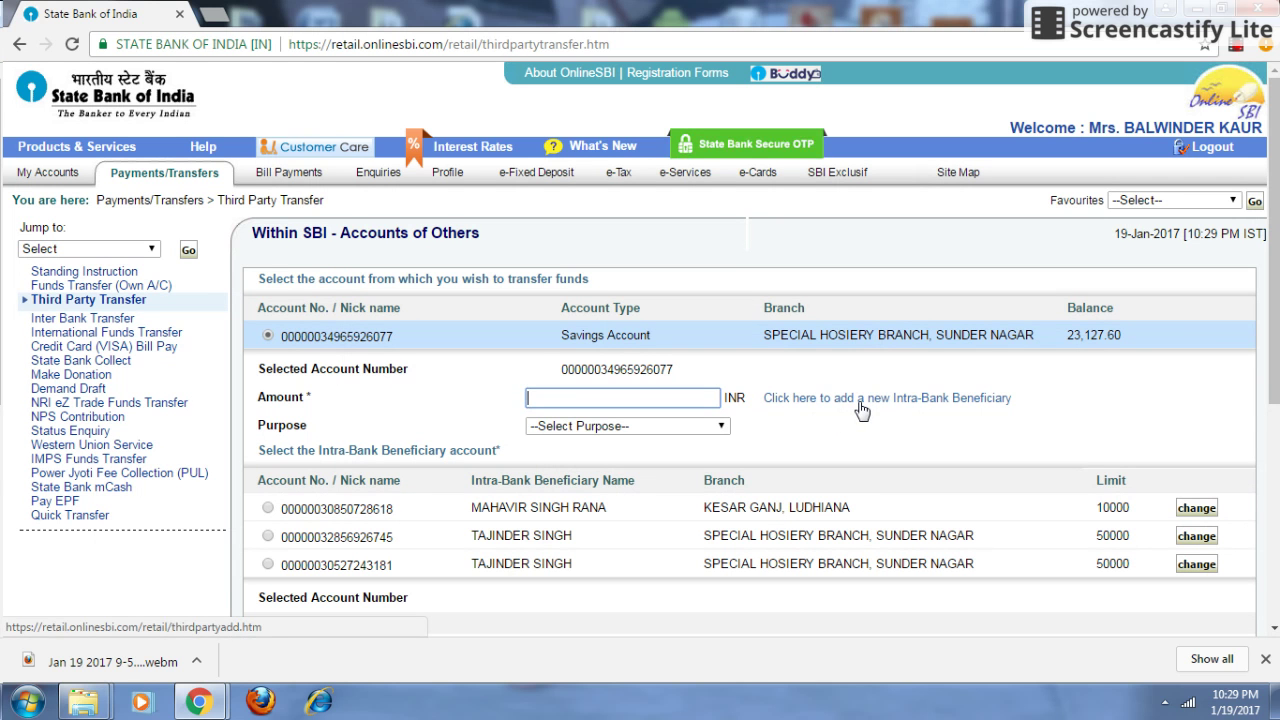
click(861, 405)
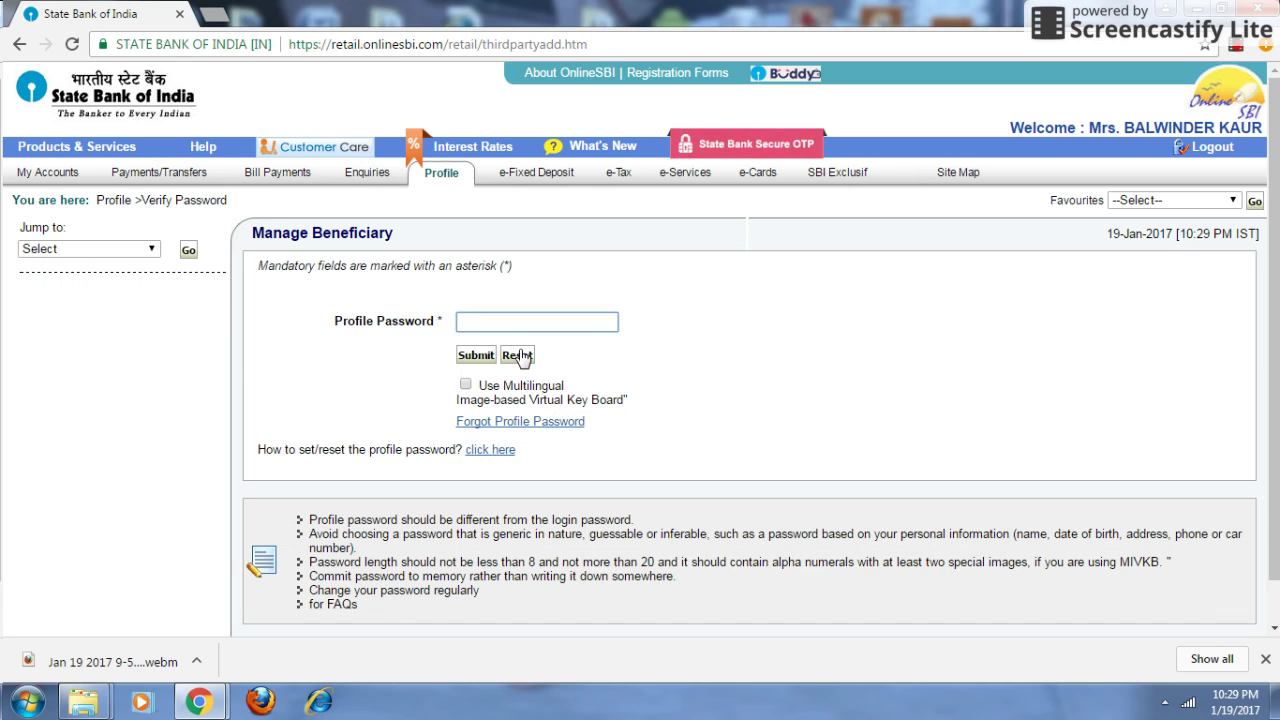
- Enter the profile password and submit it to open beneficiary management
click(518, 323)
text(••)
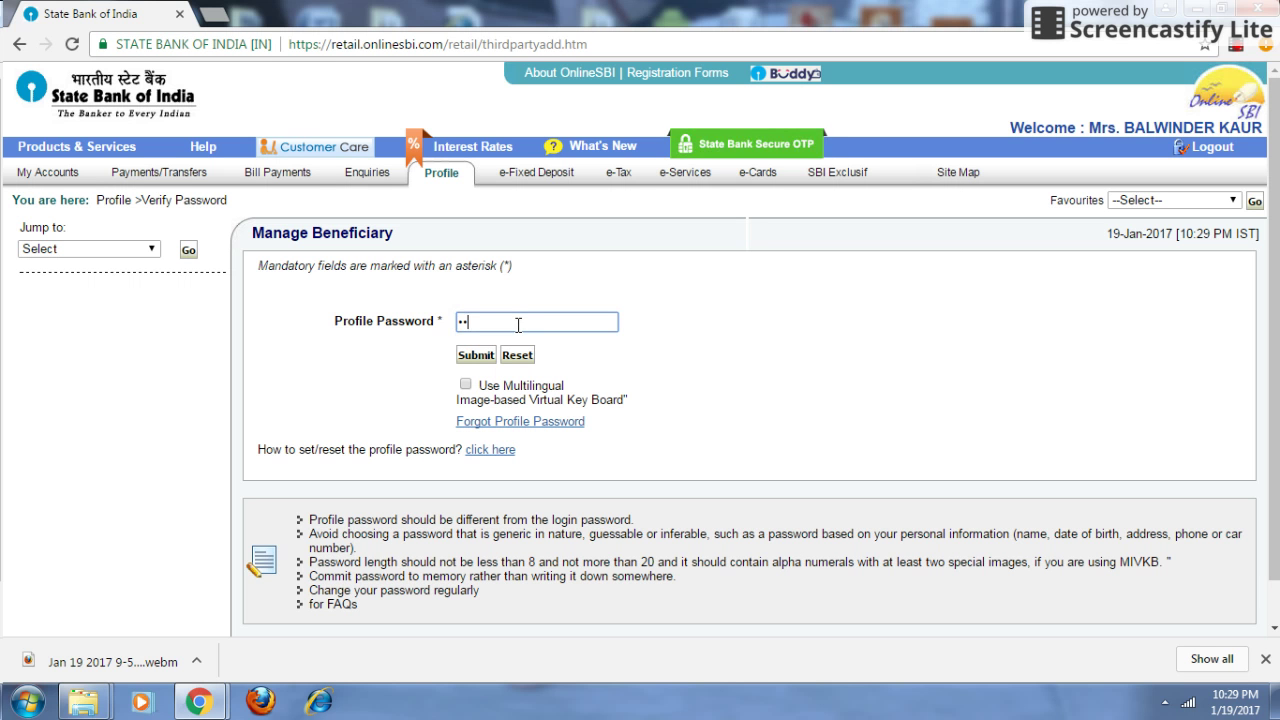
text(••••)
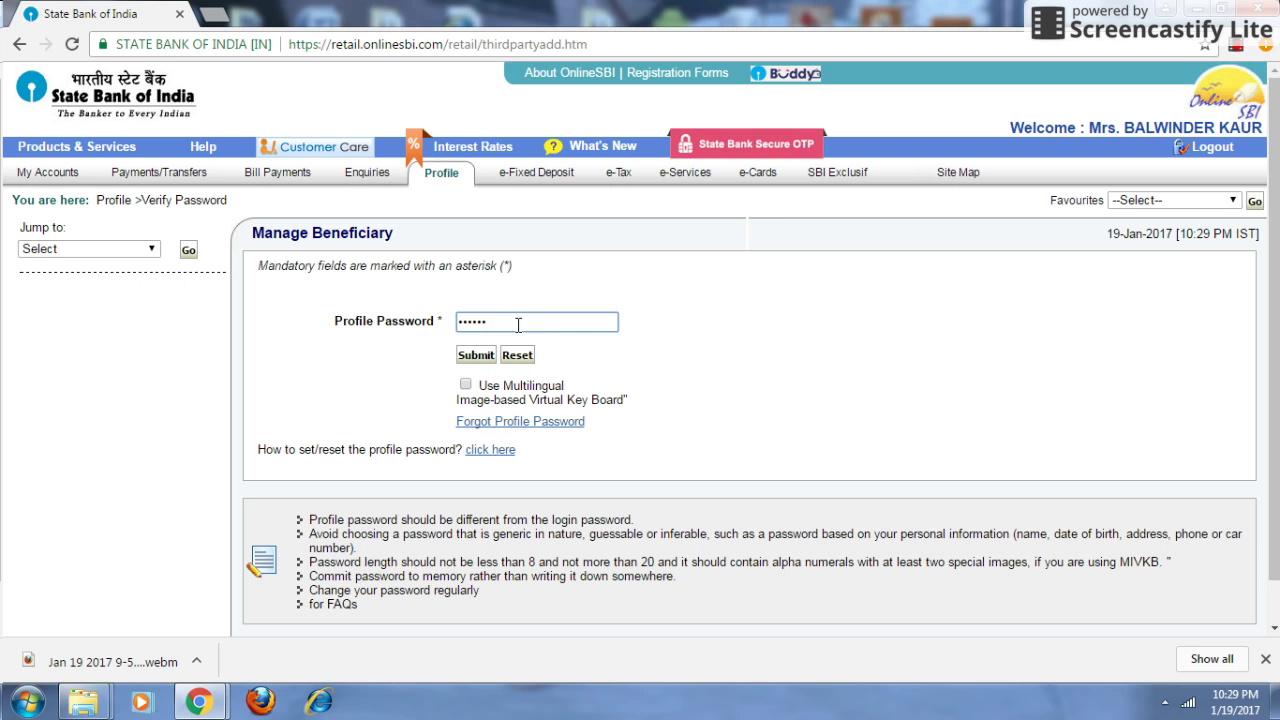
text(••••)
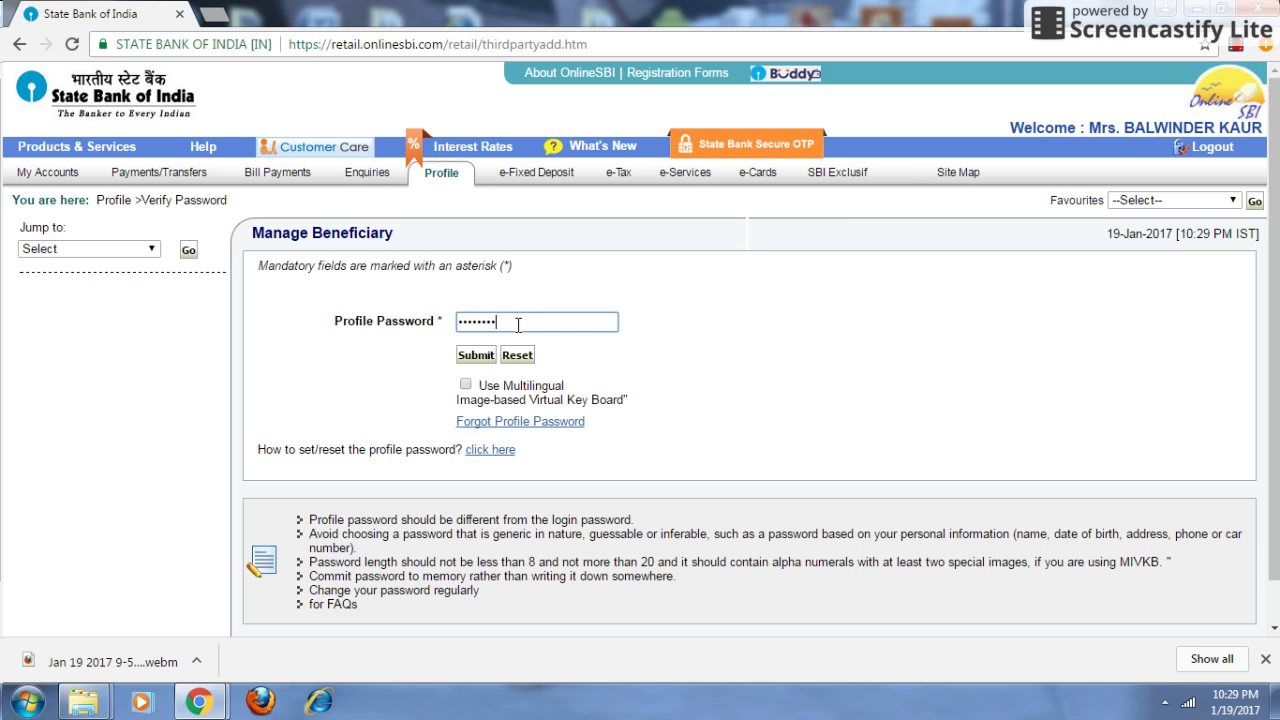
text(••)
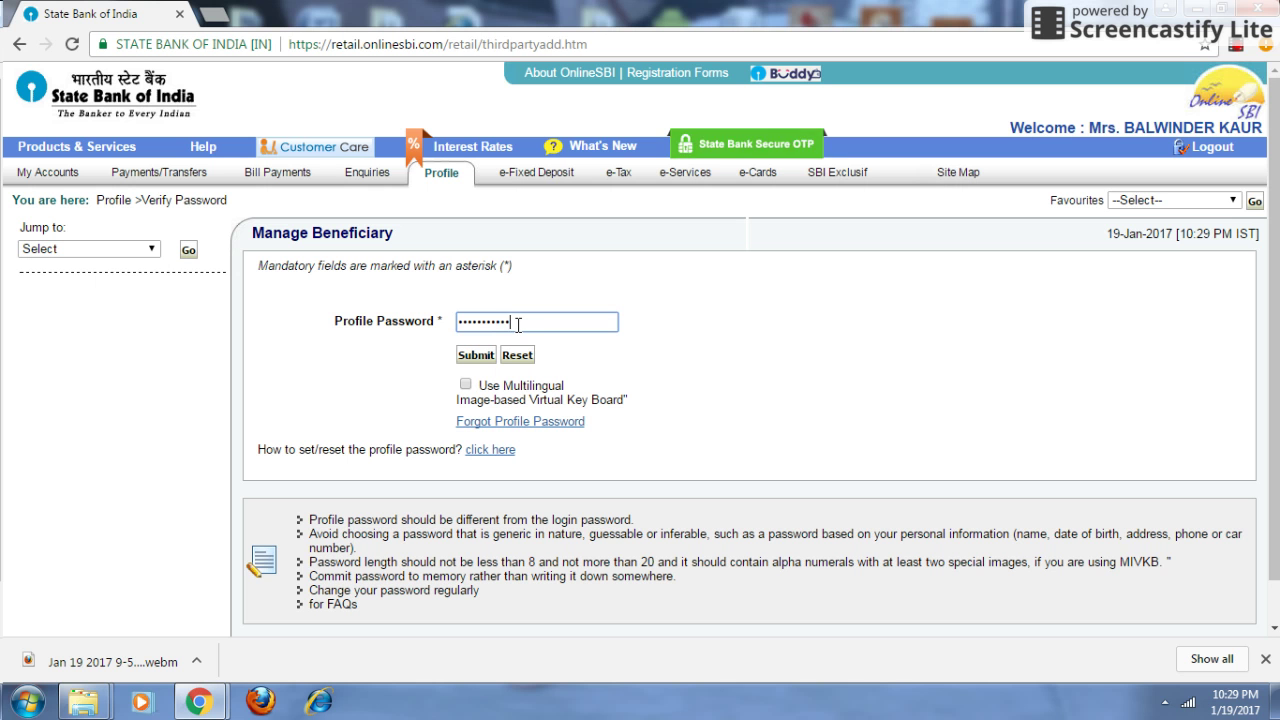
click(475, 357)
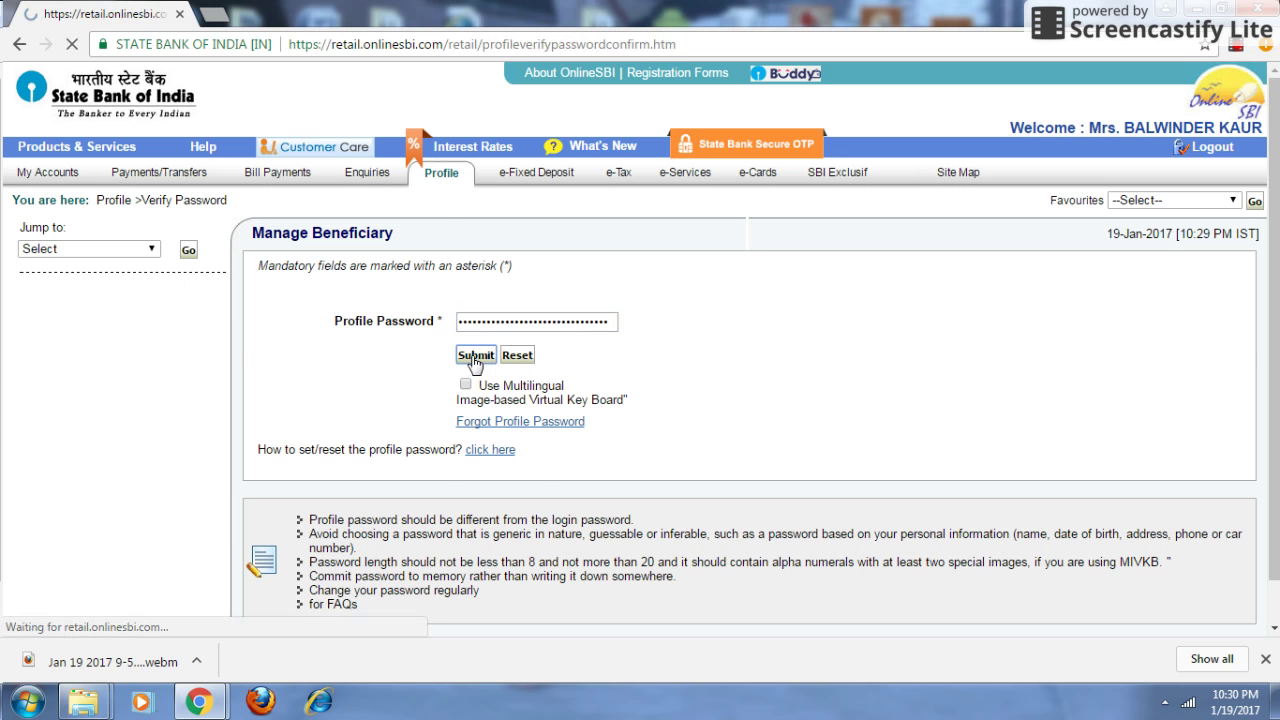
- Enter the beneficiary's name and account number, correcting the mistyped digits
click(562, 367)
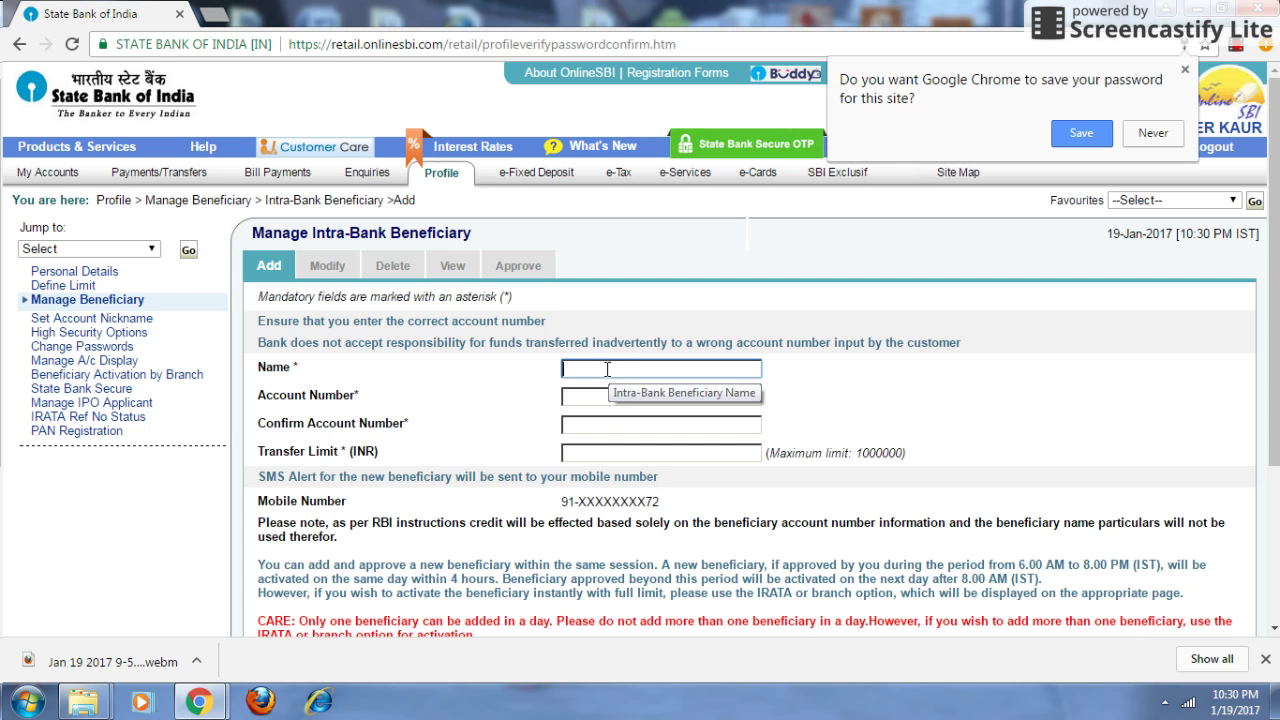
text(P )
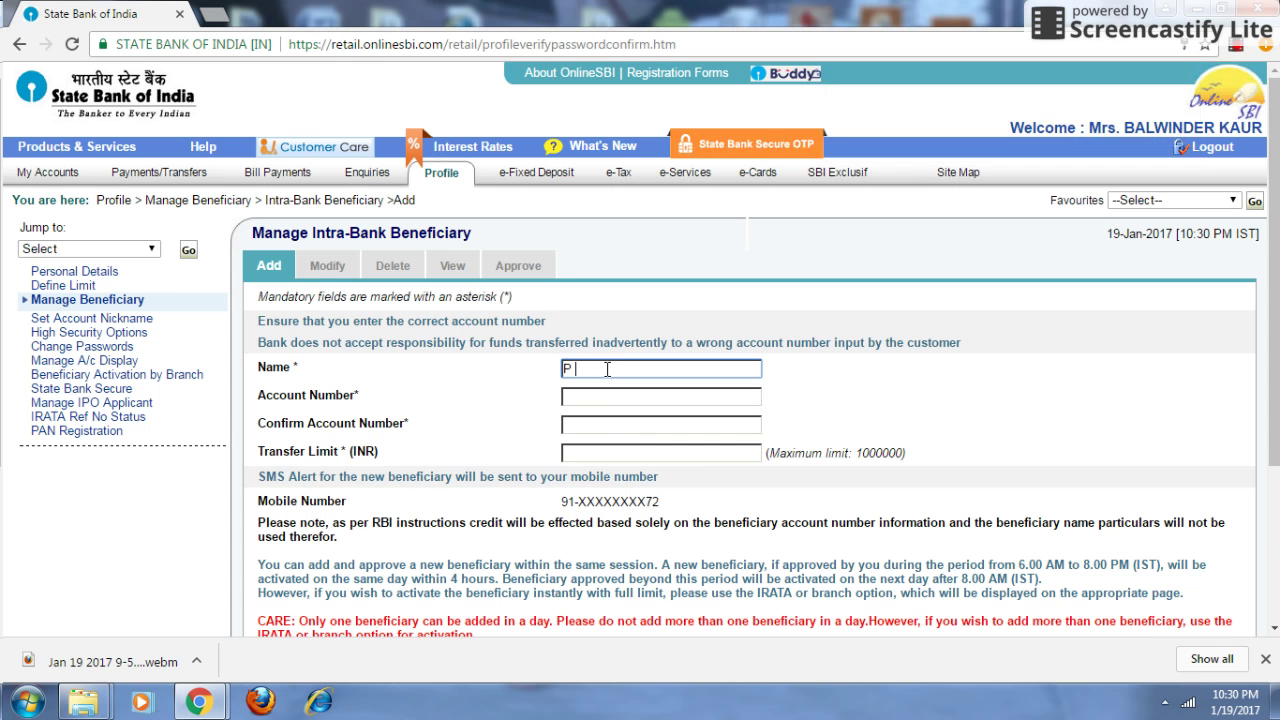
text(C JOHN)
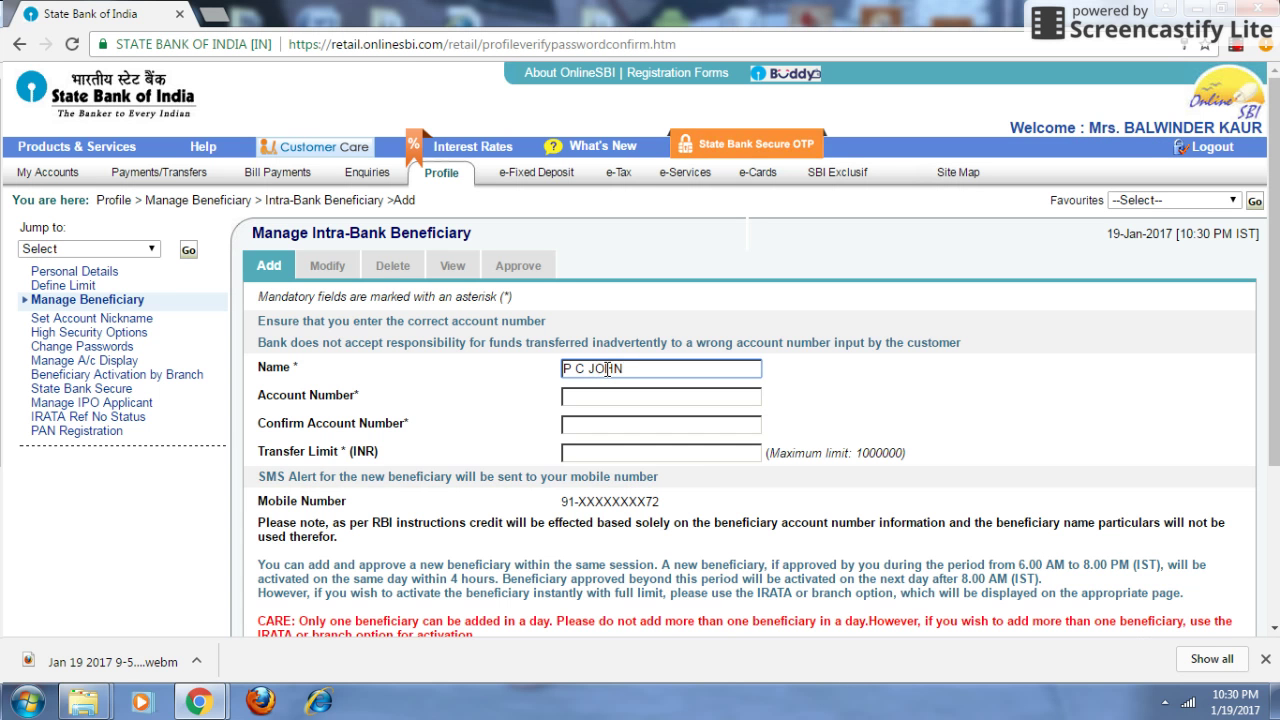
key(Tab)
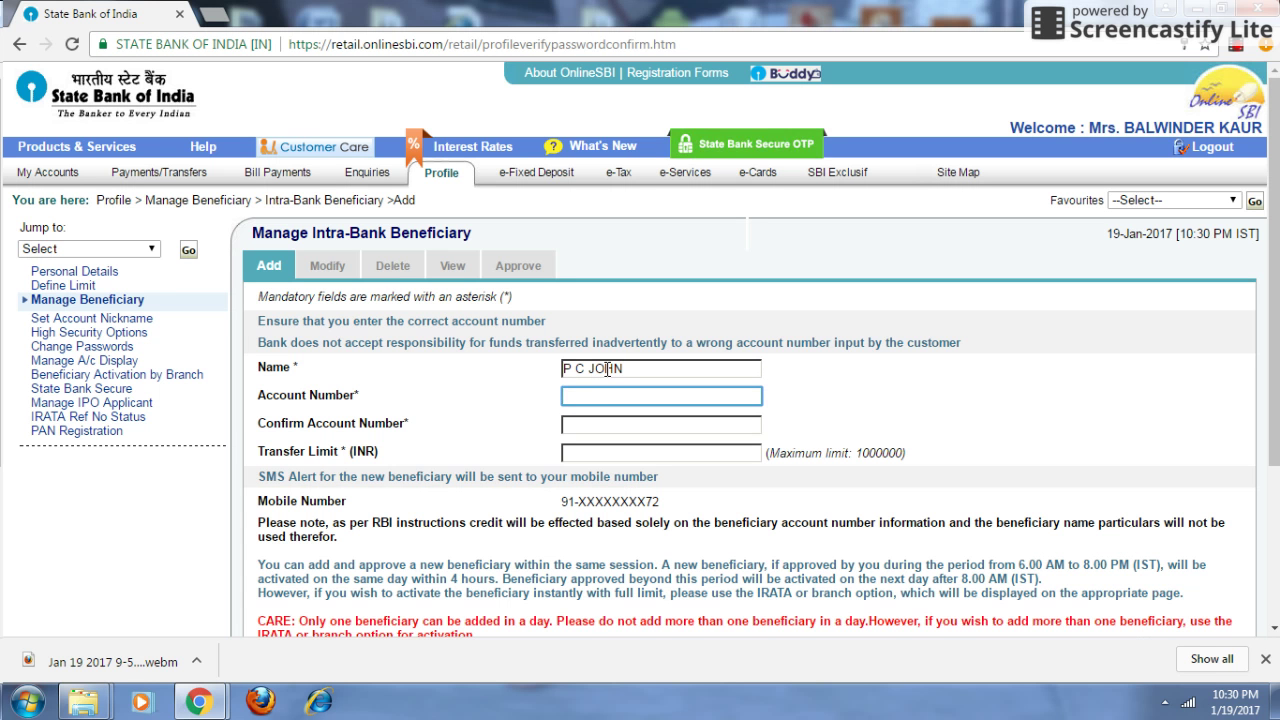
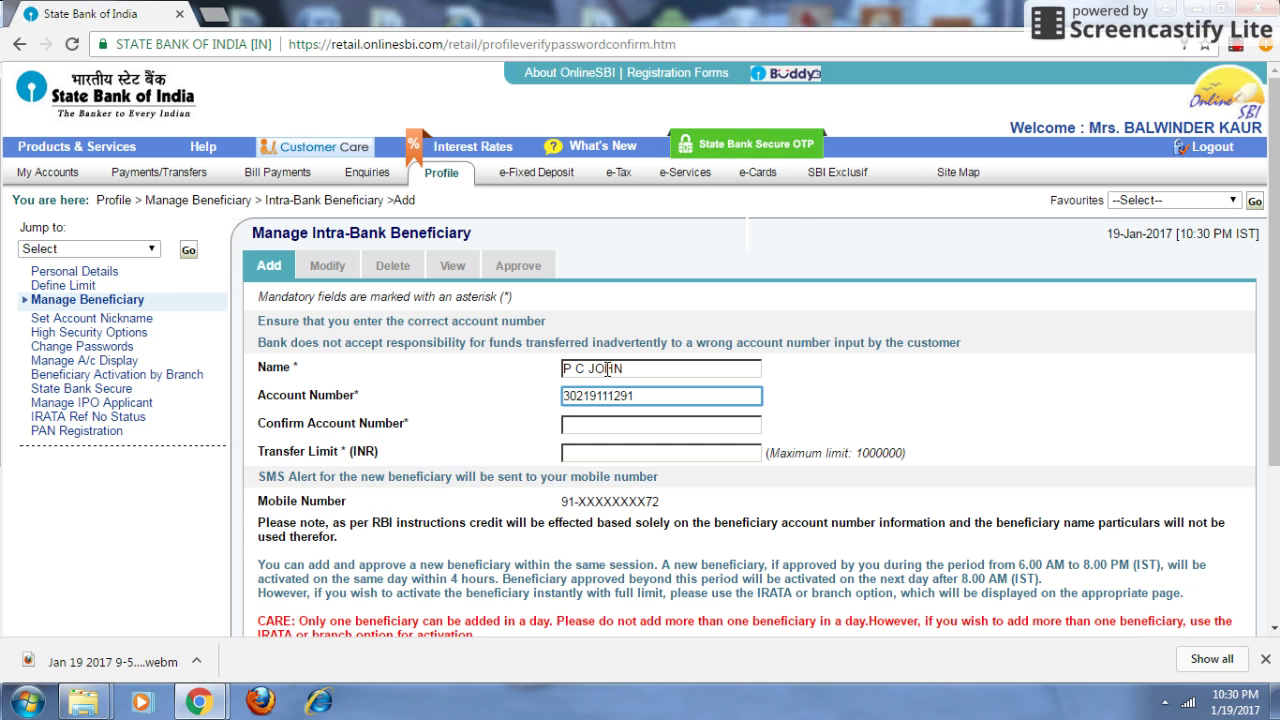
- Re-enter the account number to confirm, set a 2000 transfer limit, and submit
click(592, 424)
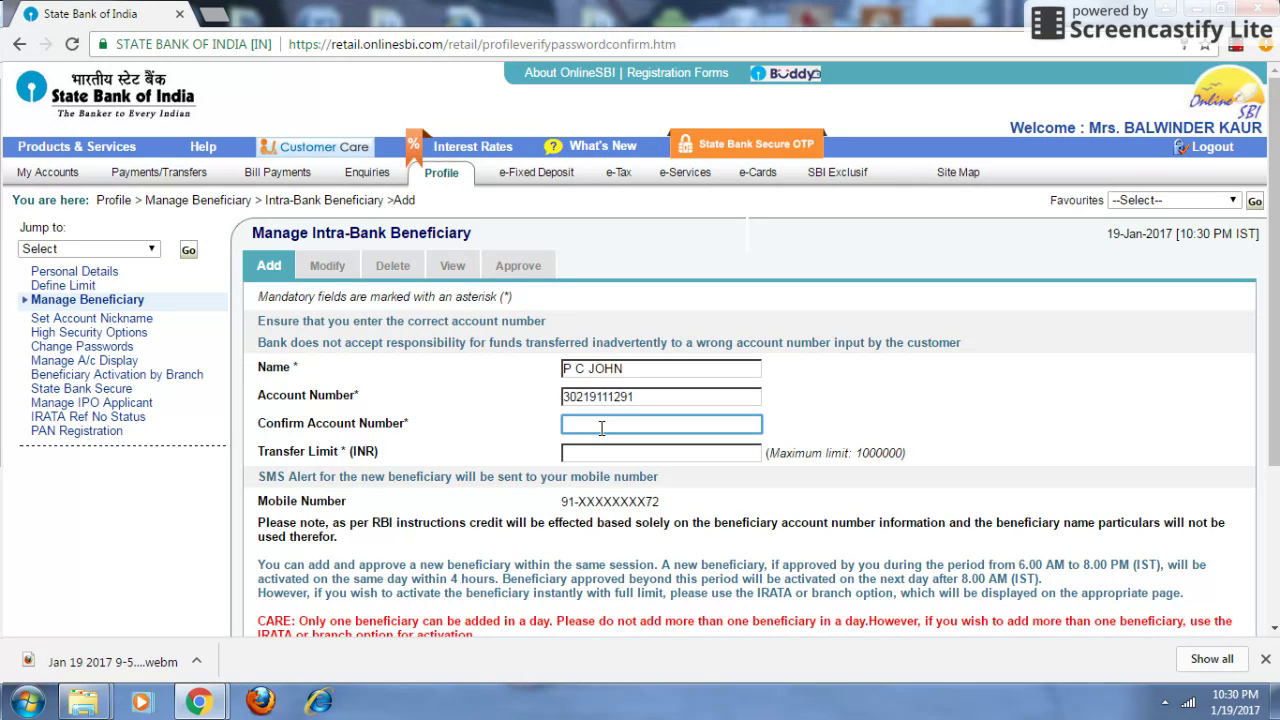
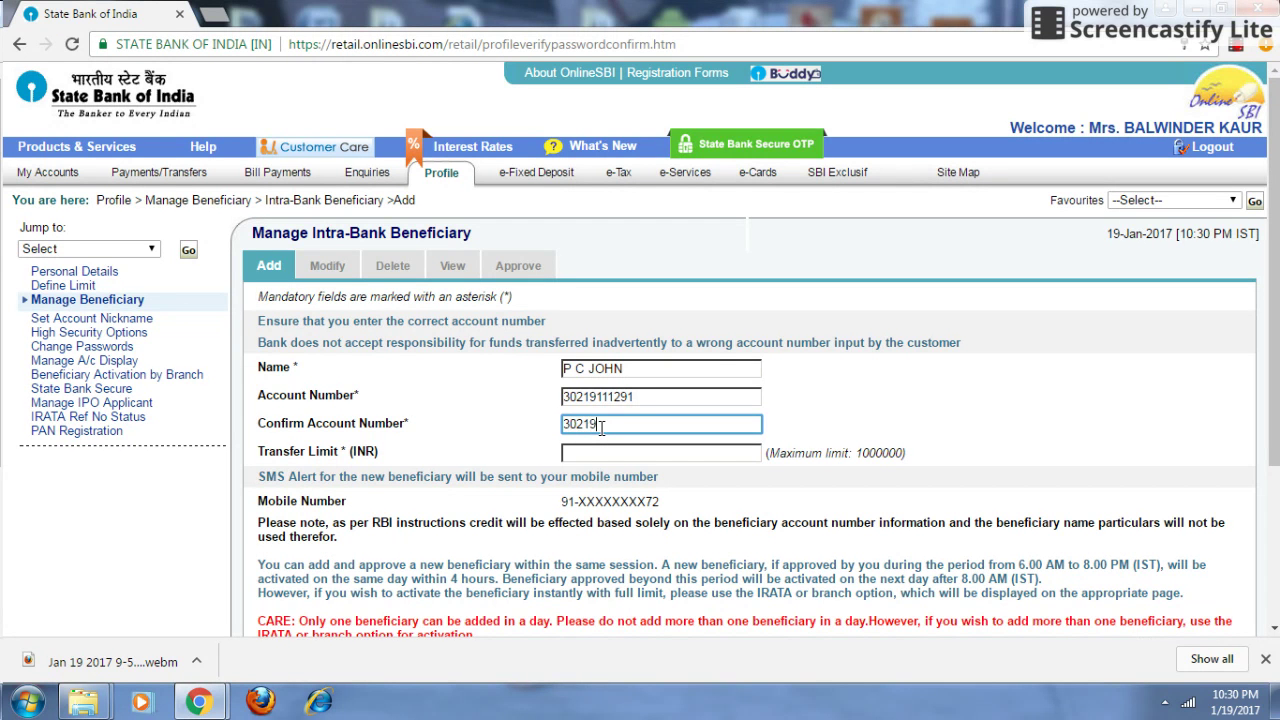
click(650, 451)
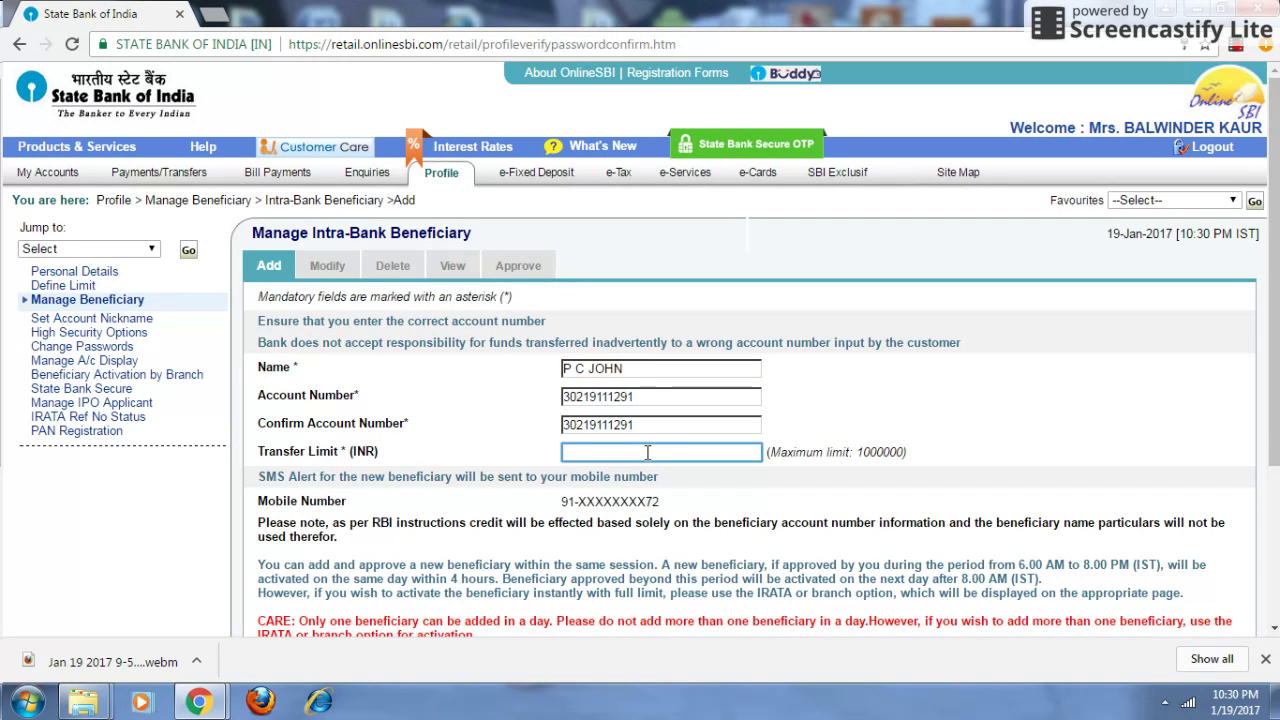
text(2000)
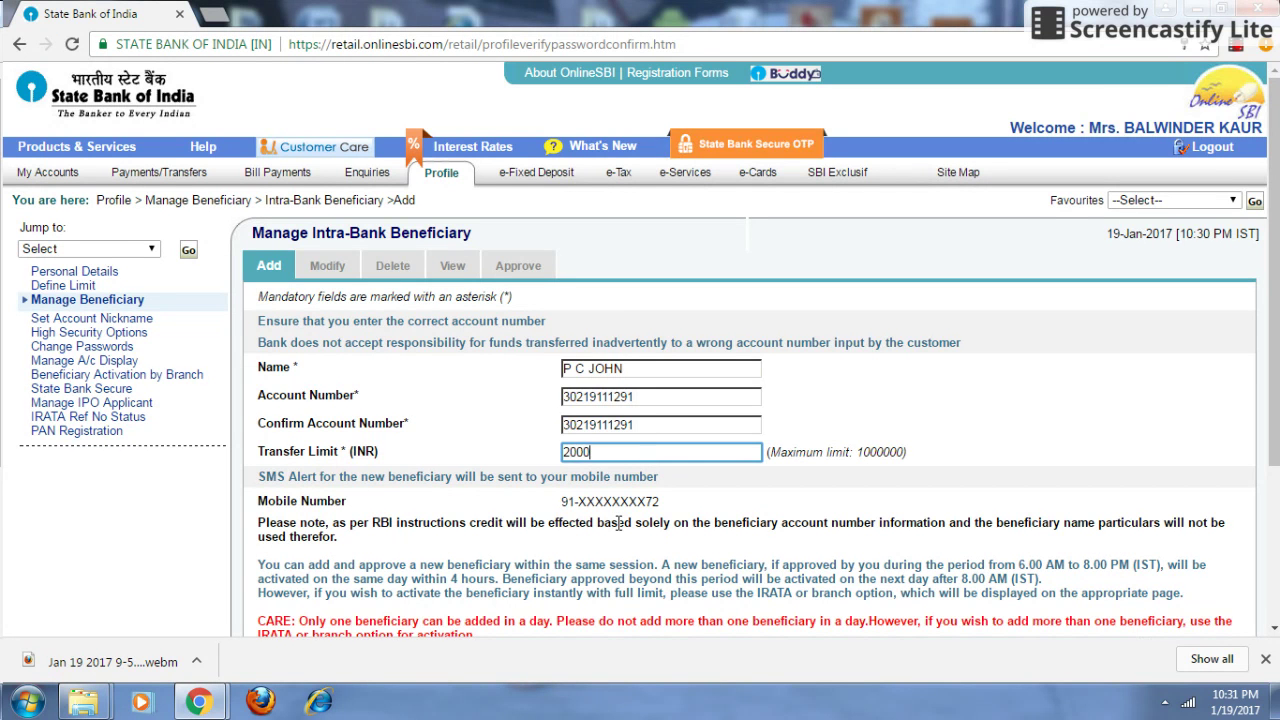
scroll(619, 522, down, 1)
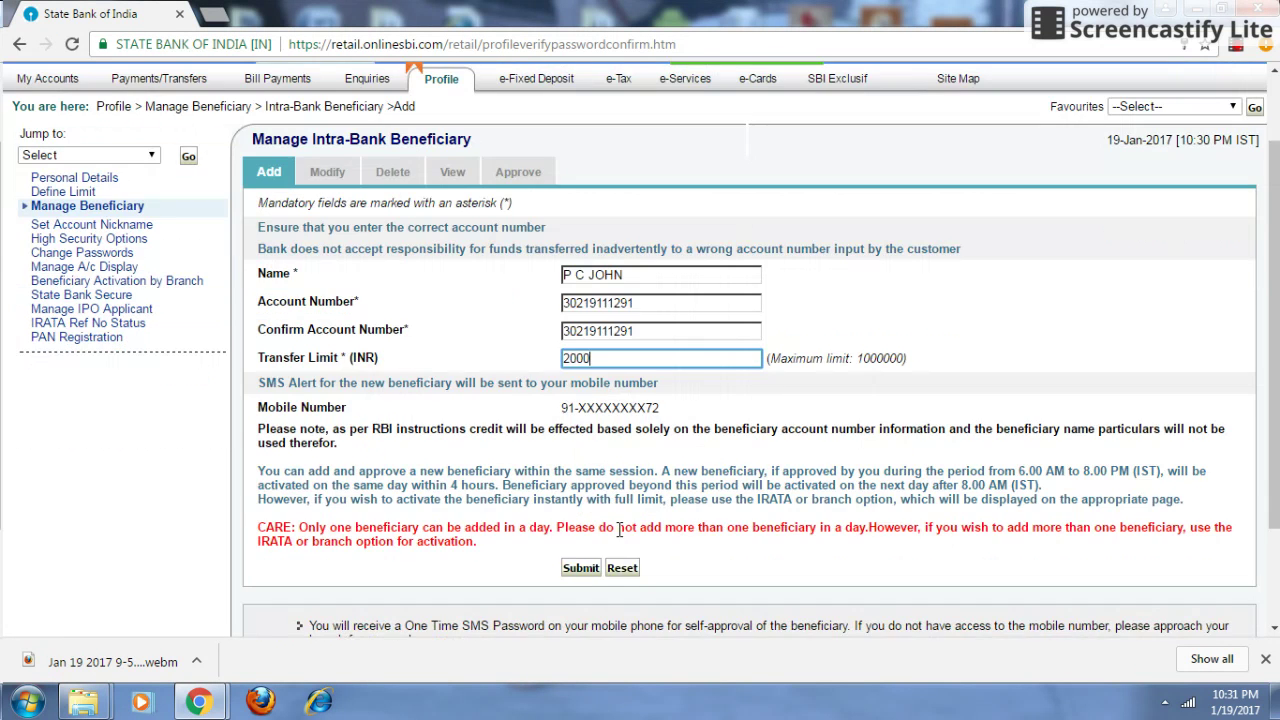
click(582, 570)
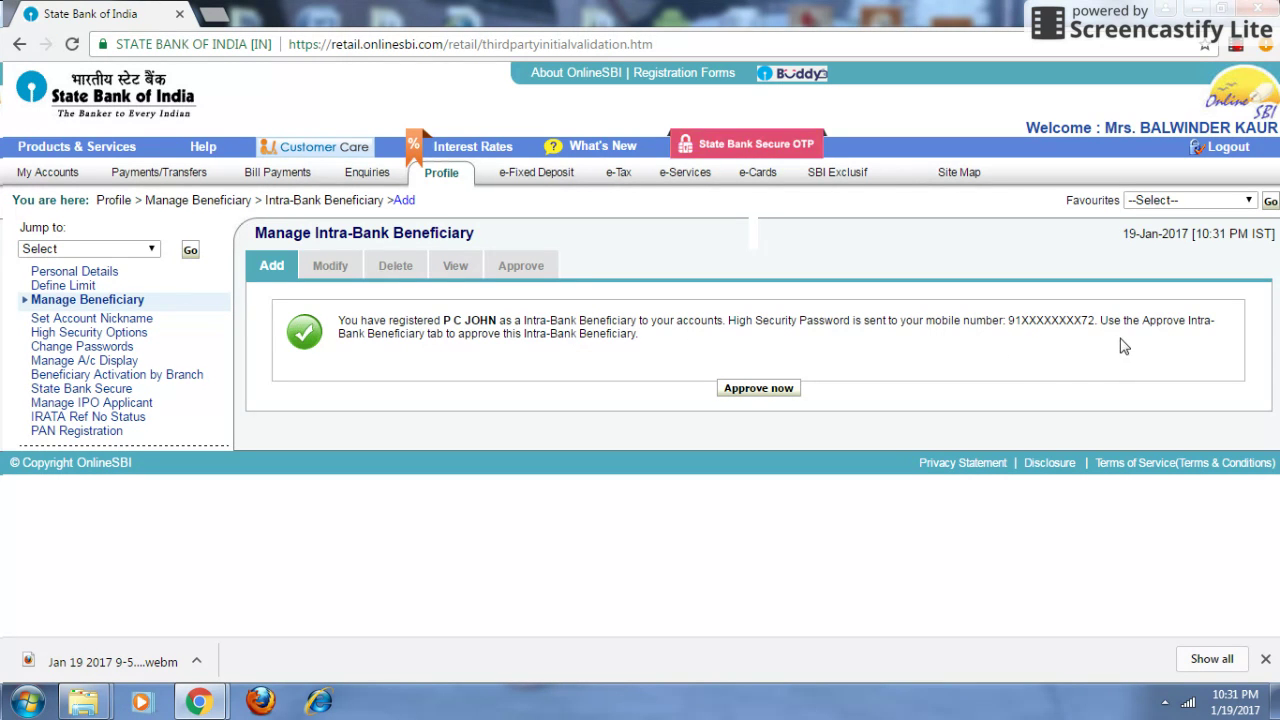
- Choose Approve now and select Approve Beneficiary rather than a limit
click(754, 395)
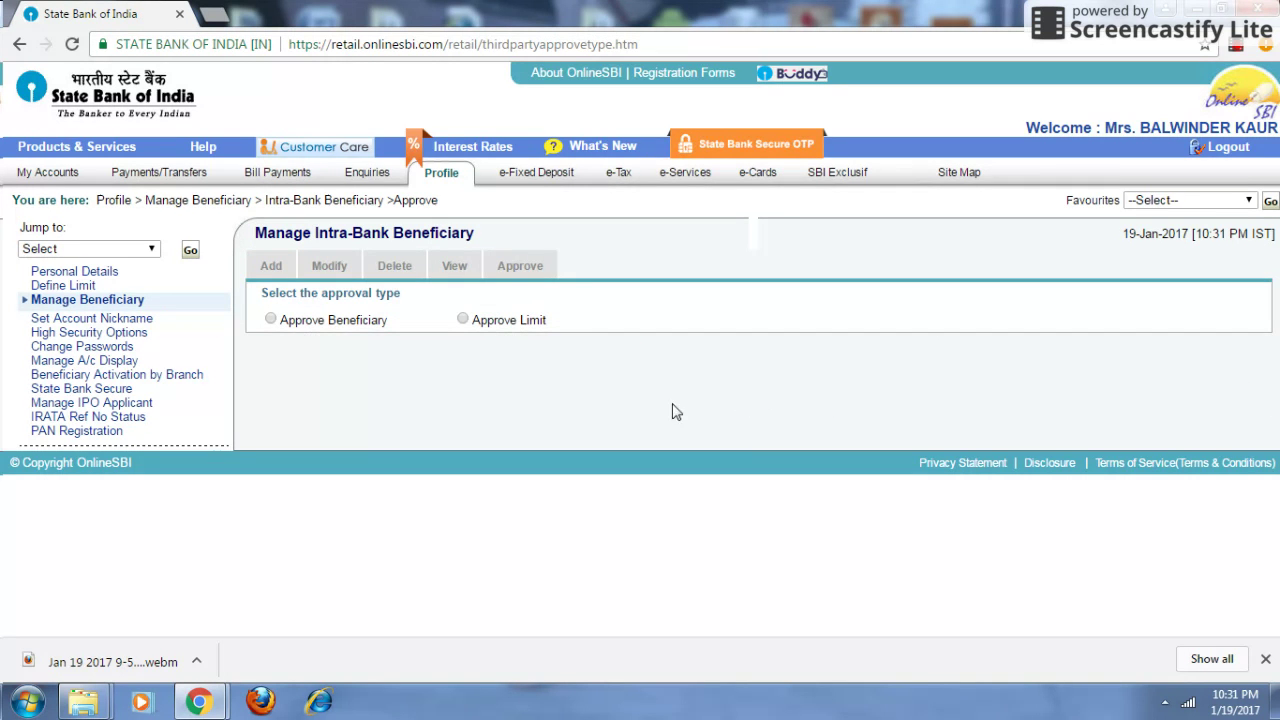
click(270, 320)
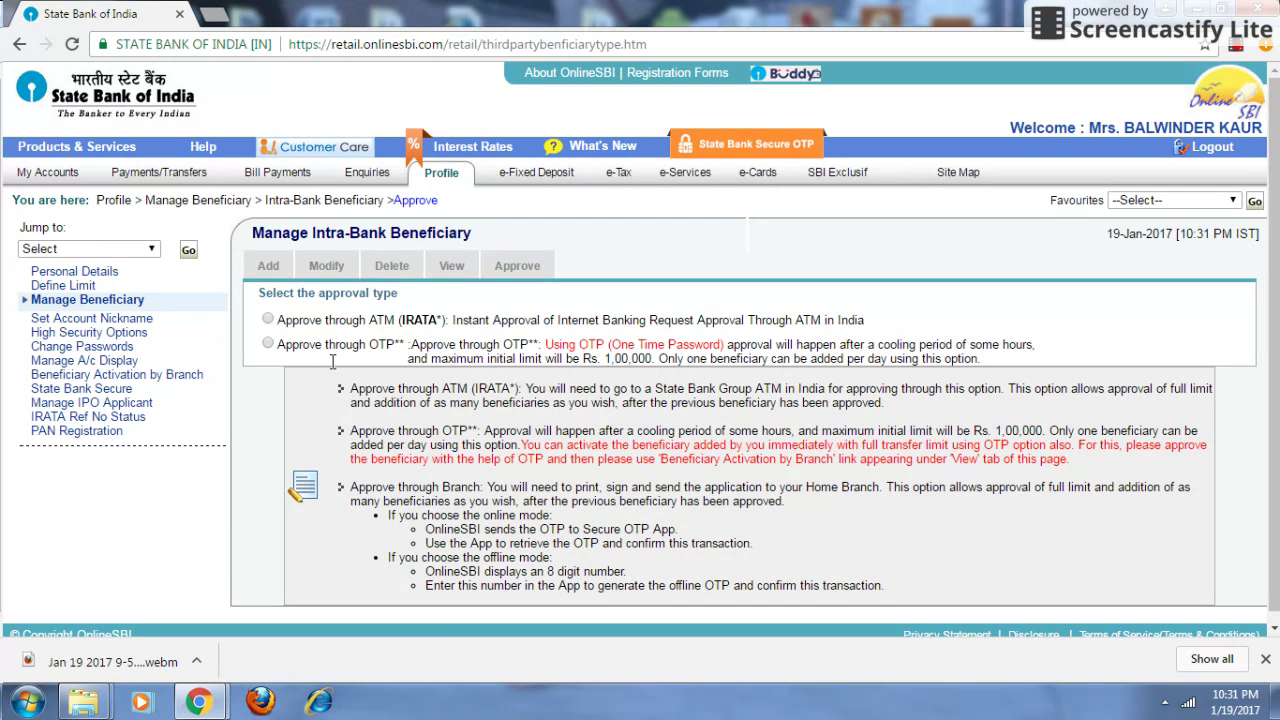
- Choose OTP approval, enter the SMS high security password, and select the pending beneficiary
click(267, 344)
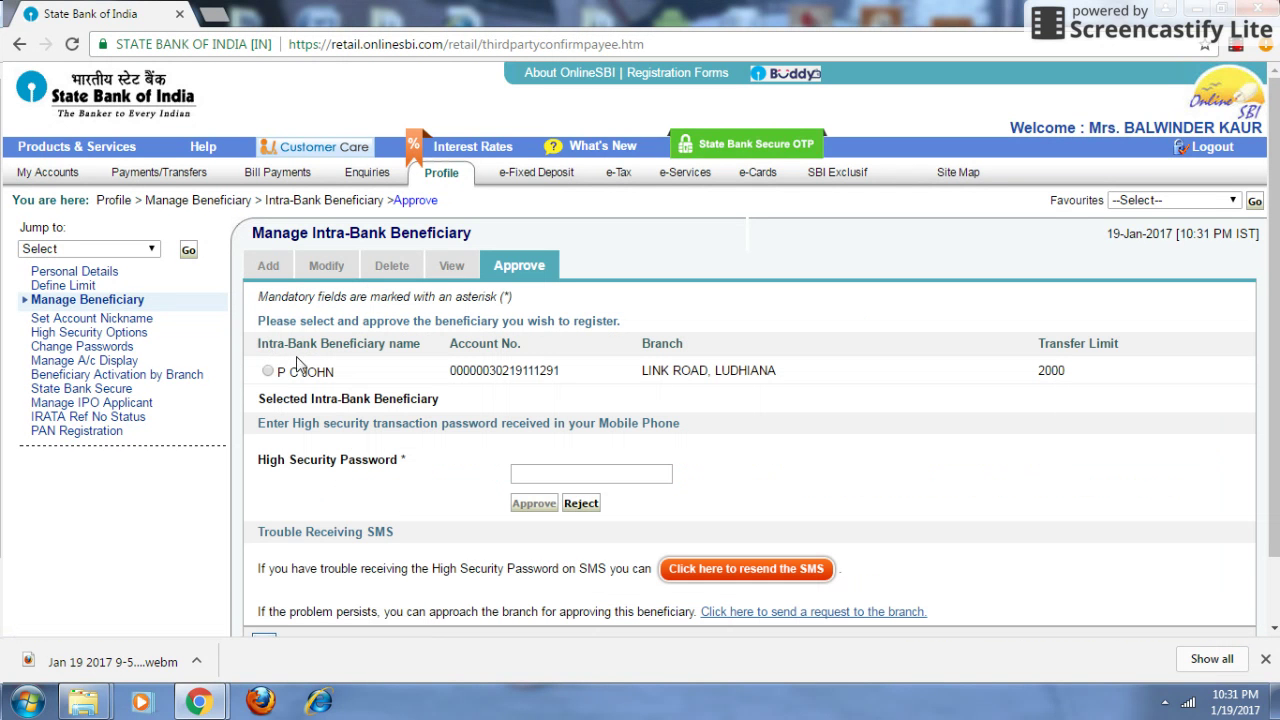
click(534, 469)
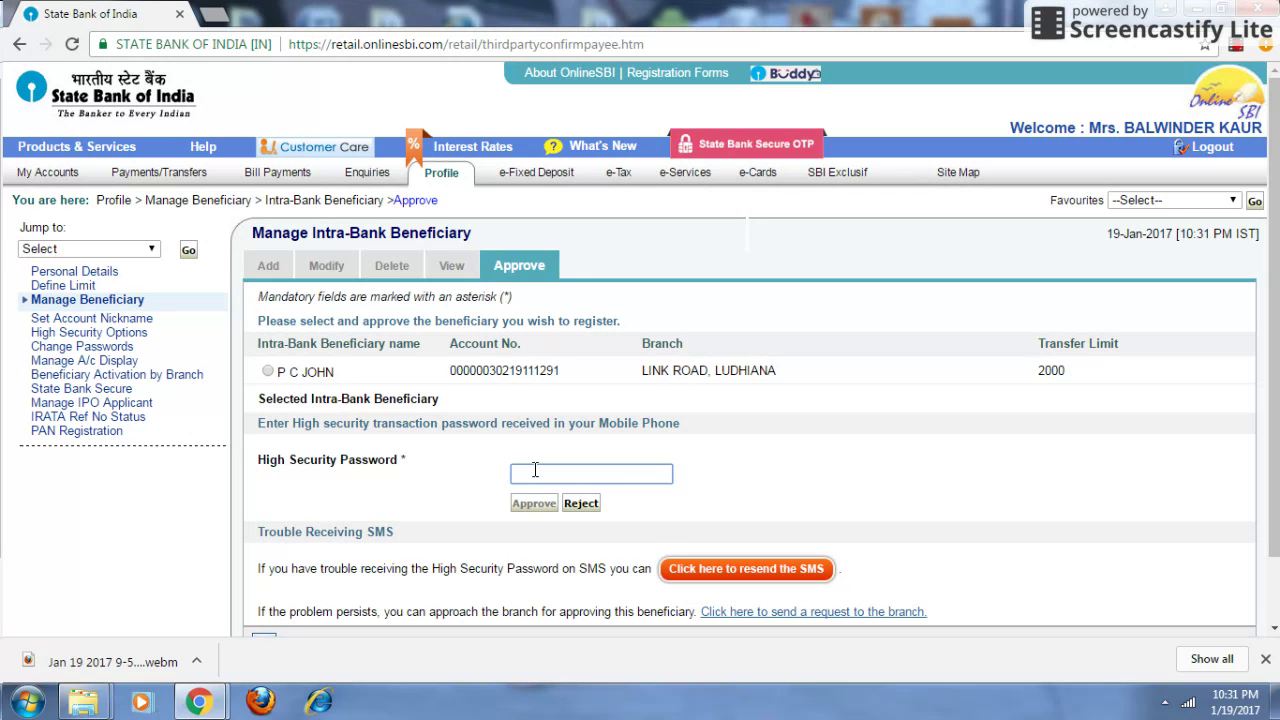
text(•••)
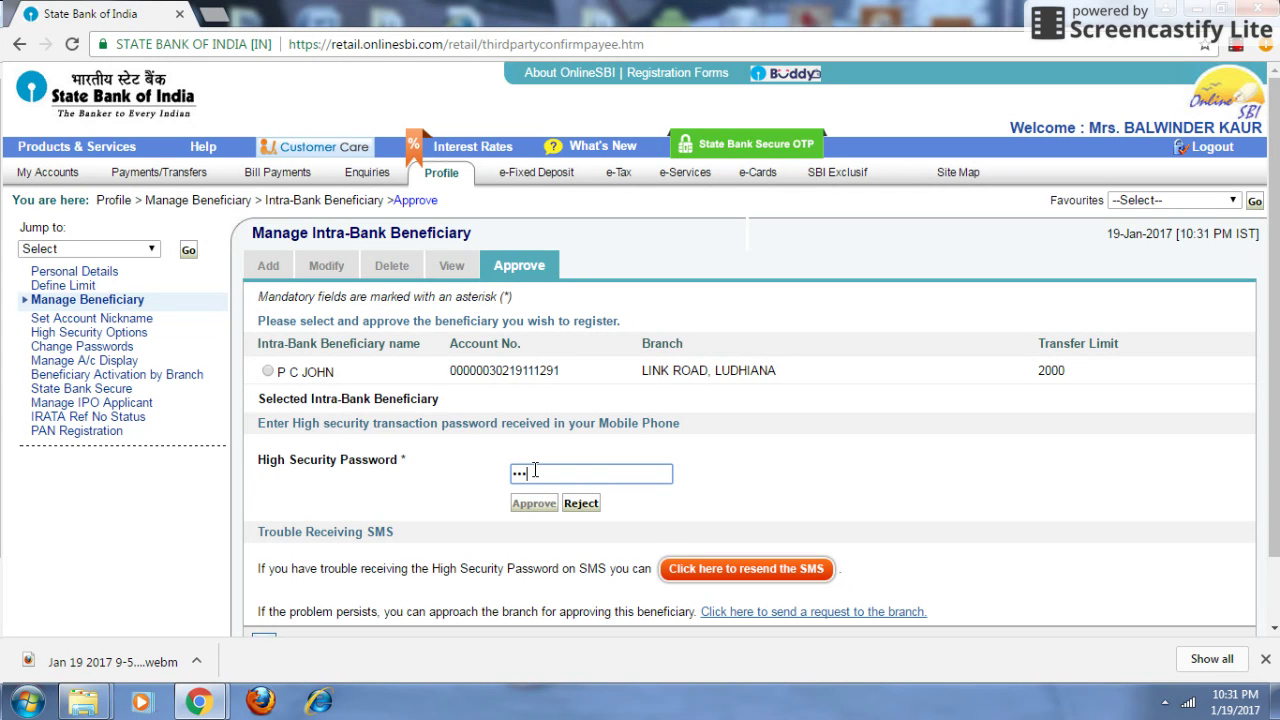
text(••)
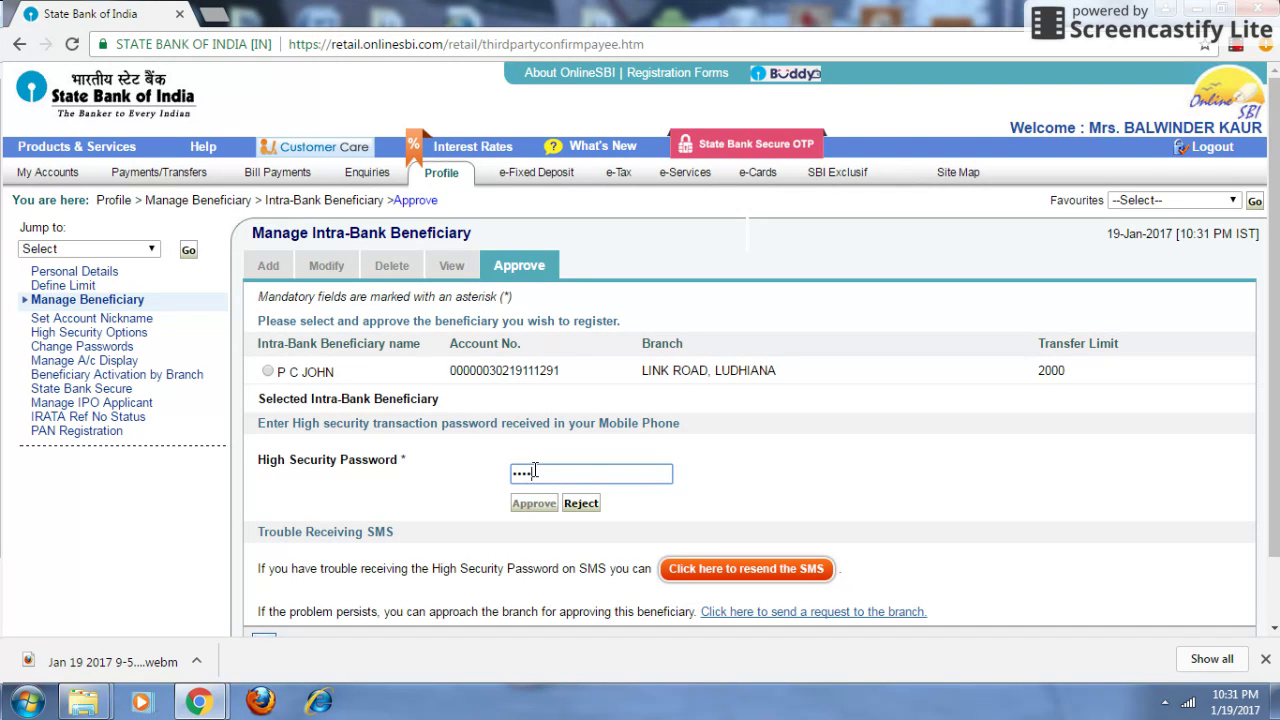
text(••)
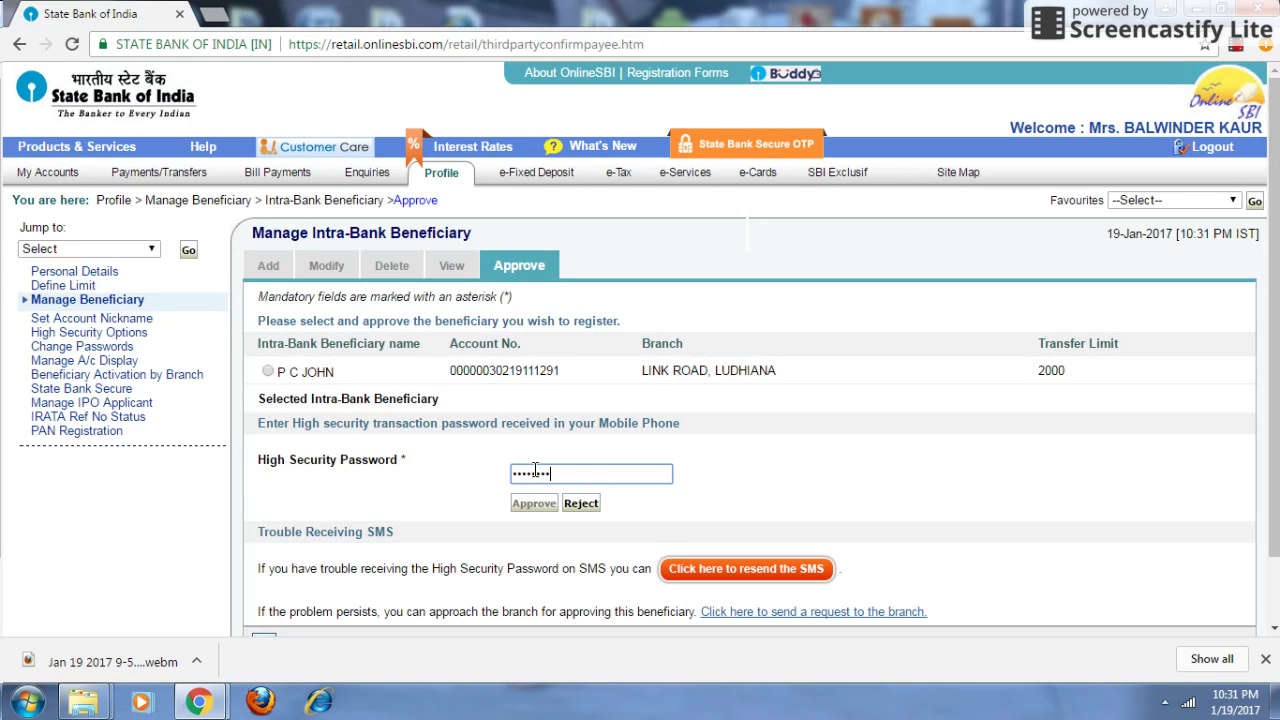
click(267, 371)
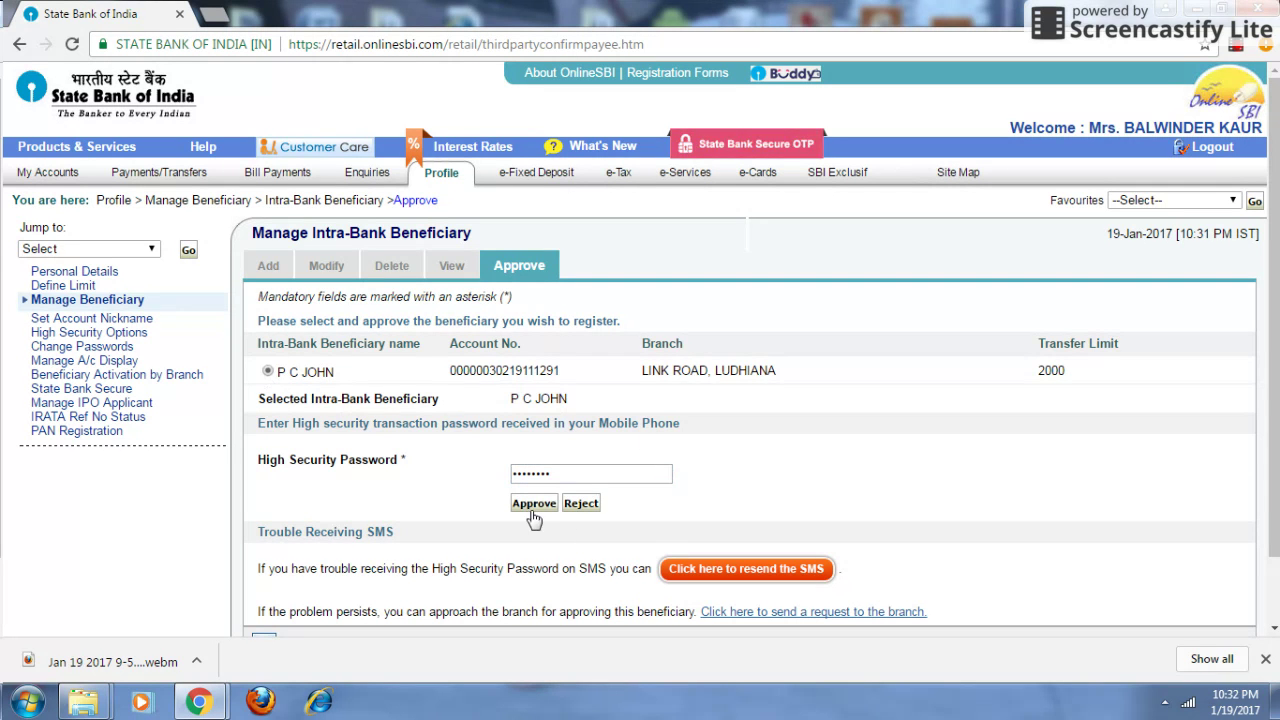
- Approve the beneficiary, highlight the activation details in the success message, then open View
click(533, 505)
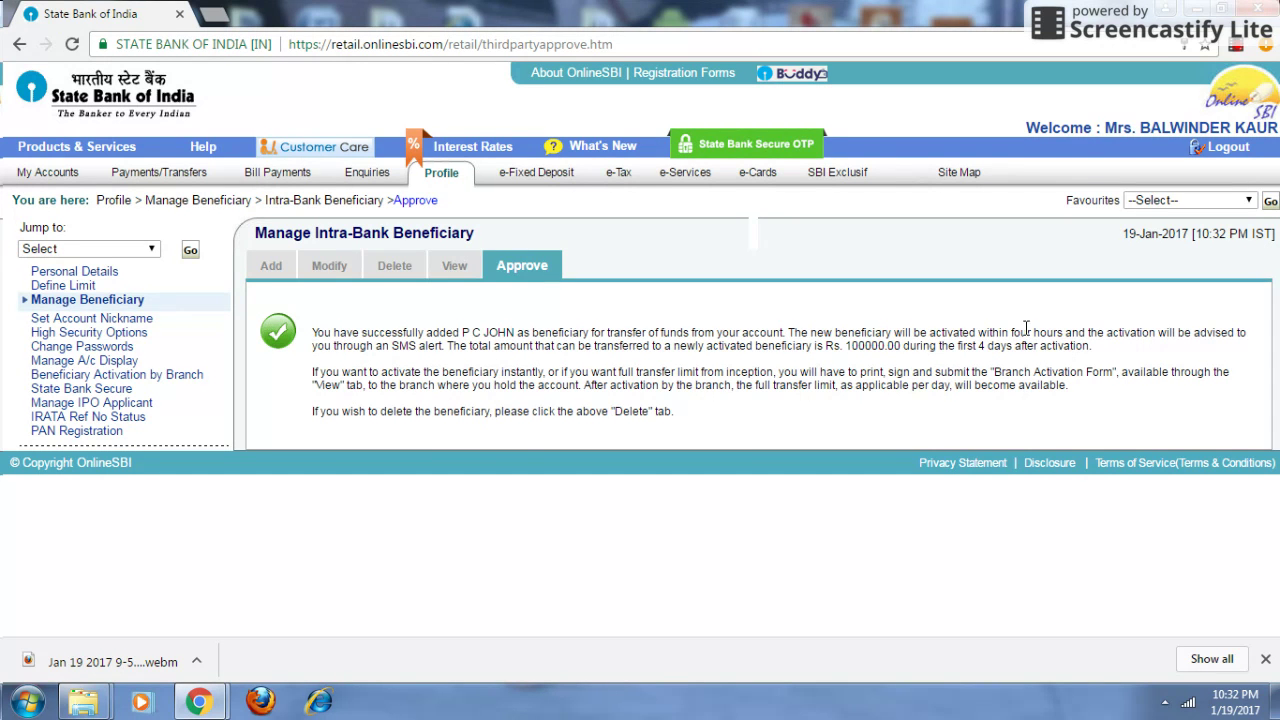
drag(1106, 333, 1168, 333)
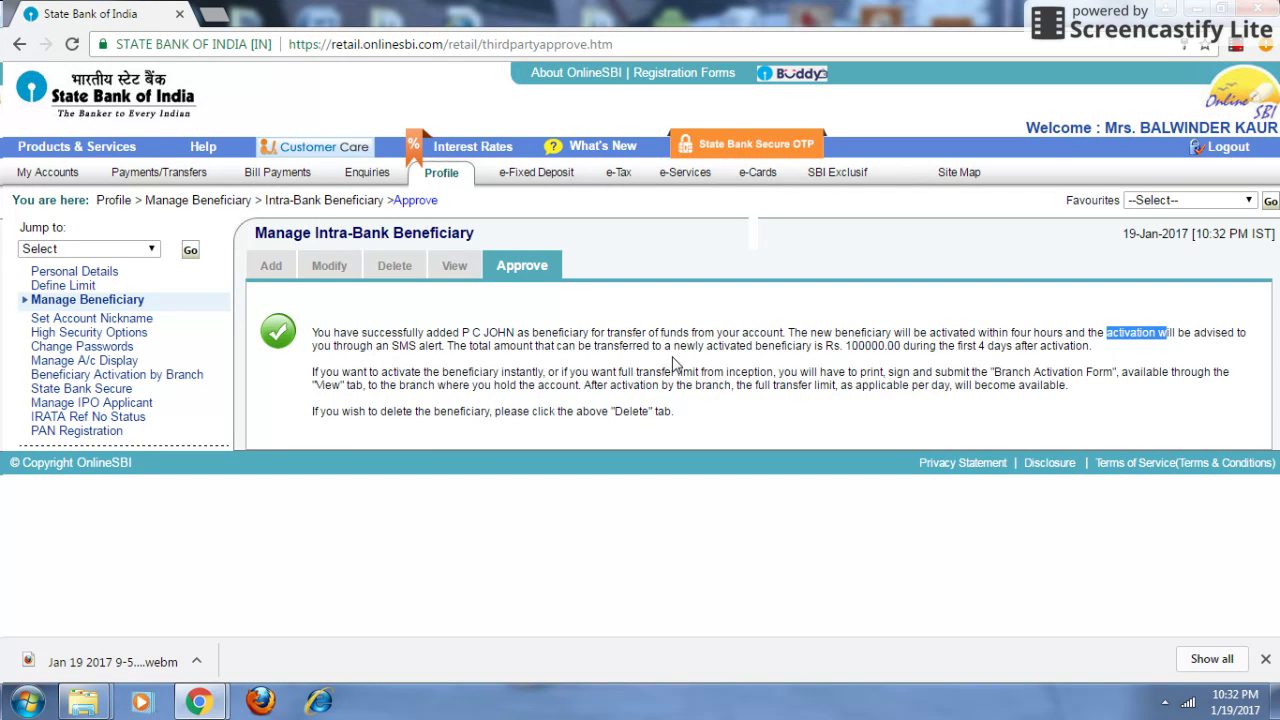
drag(954, 346, 1046, 347)
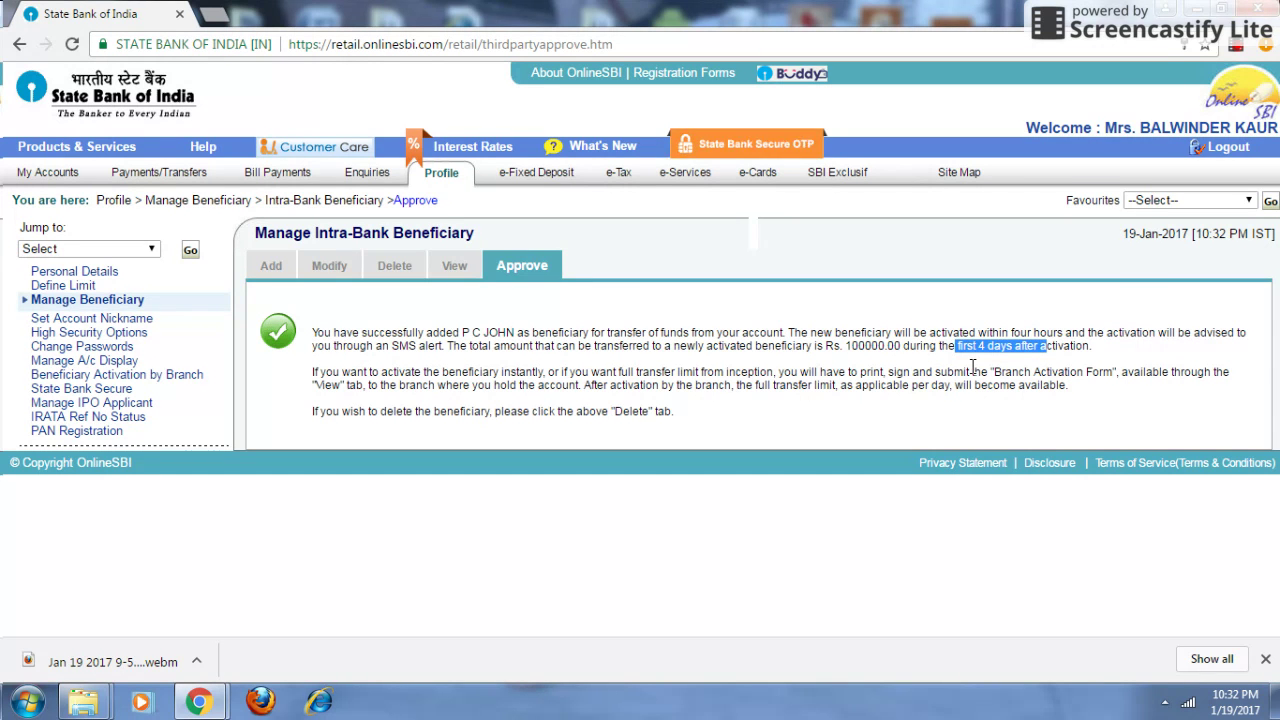
click(455, 266)
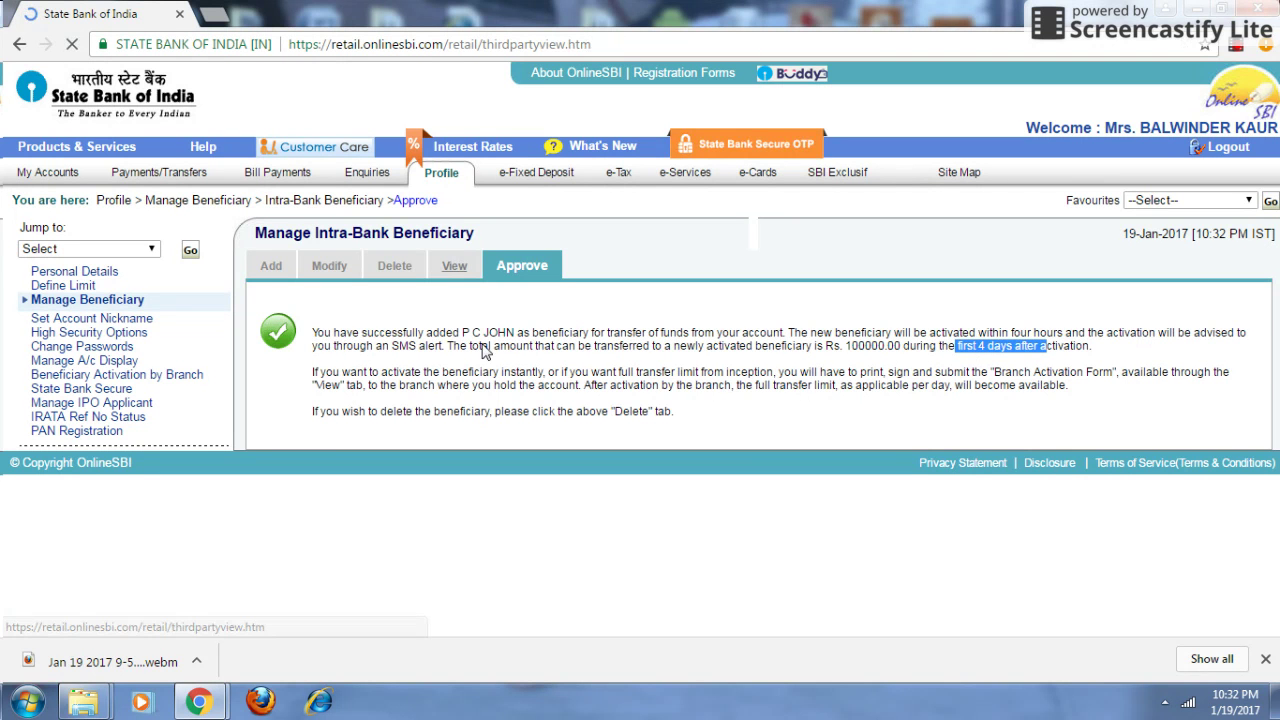